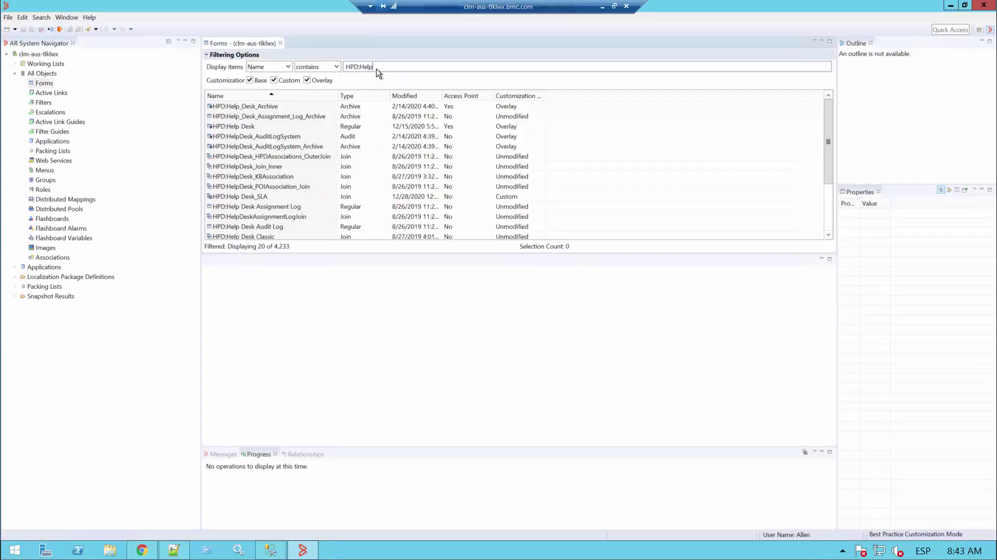
- Open the HPD:Help Desk form from the Forms list filtered by HPD:Help
{"action": "double_click", "coordinate": [242, 127]}
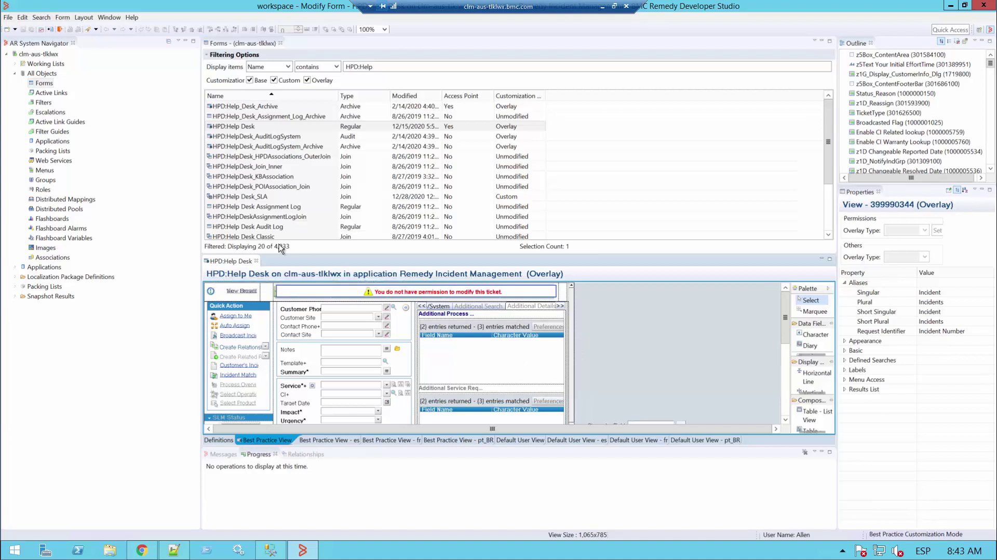
- Add a Drop-Down List field (Drop-Down List Field__c) to HPD:Help Desk's Best Practice View
{"action": "left_click", "coordinate": [63, 19]}
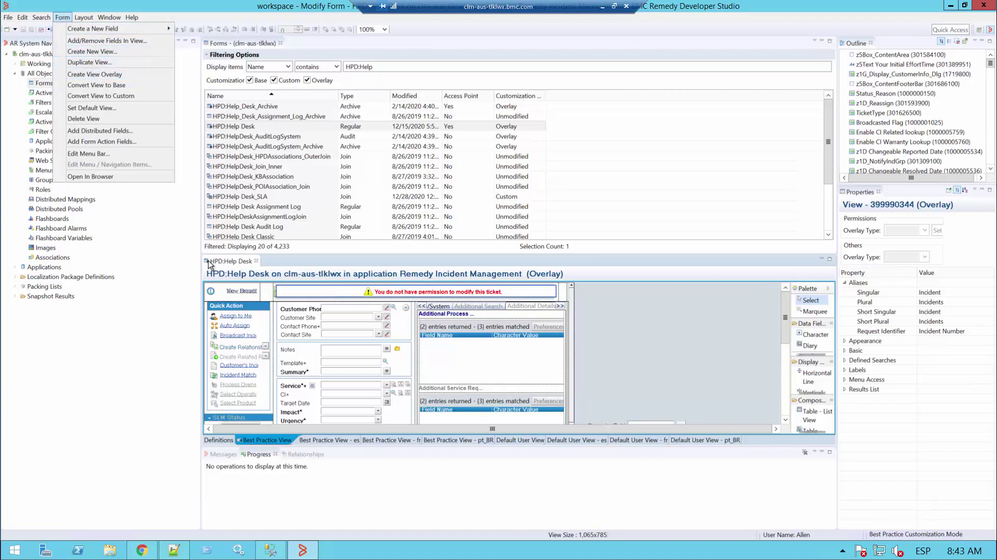
{"action": "right_click", "coordinate": [600, 316]}
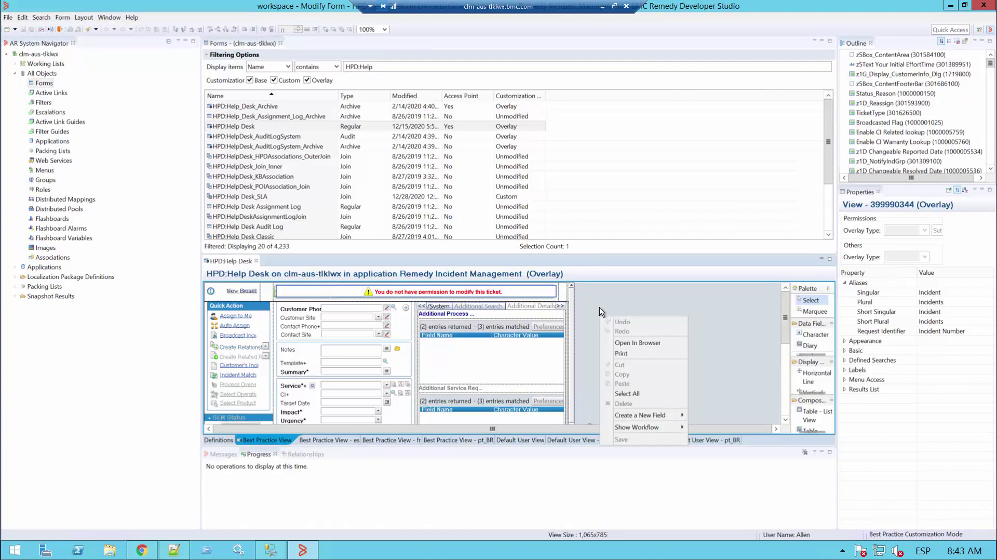
{"action": "mouse_move", "coordinate": [673, 419]}
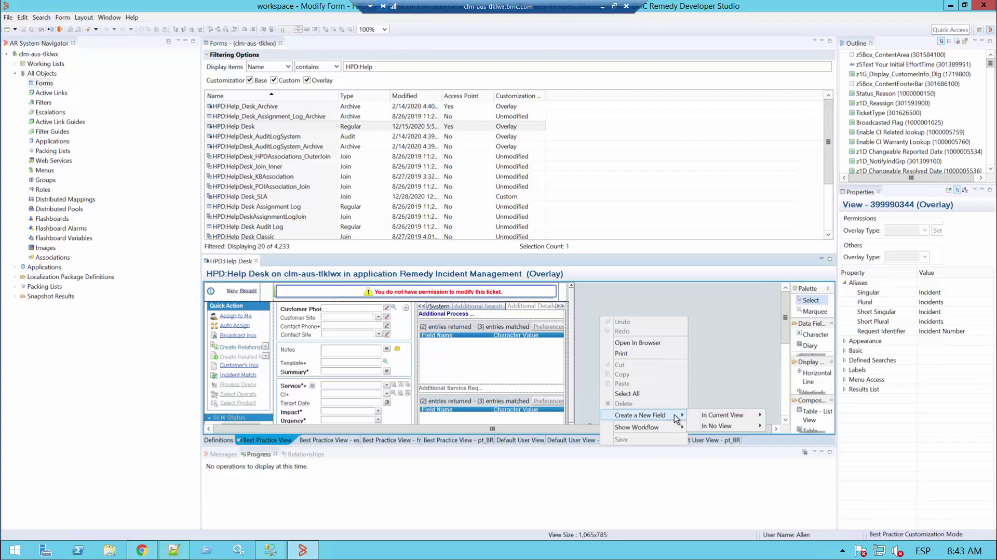
{"action": "mouse_move", "coordinate": [730, 414]}
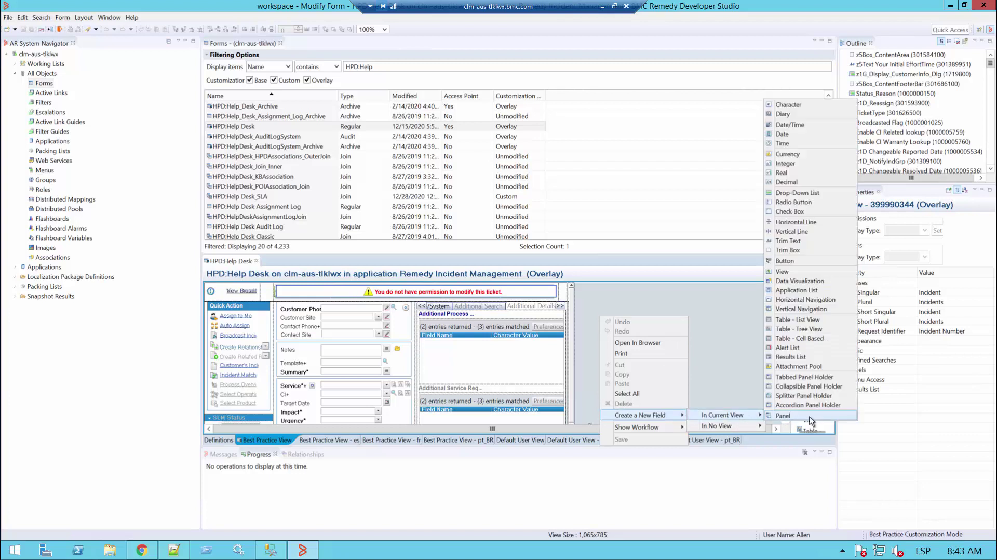
{"action": "left_click", "coordinate": [812, 193]}
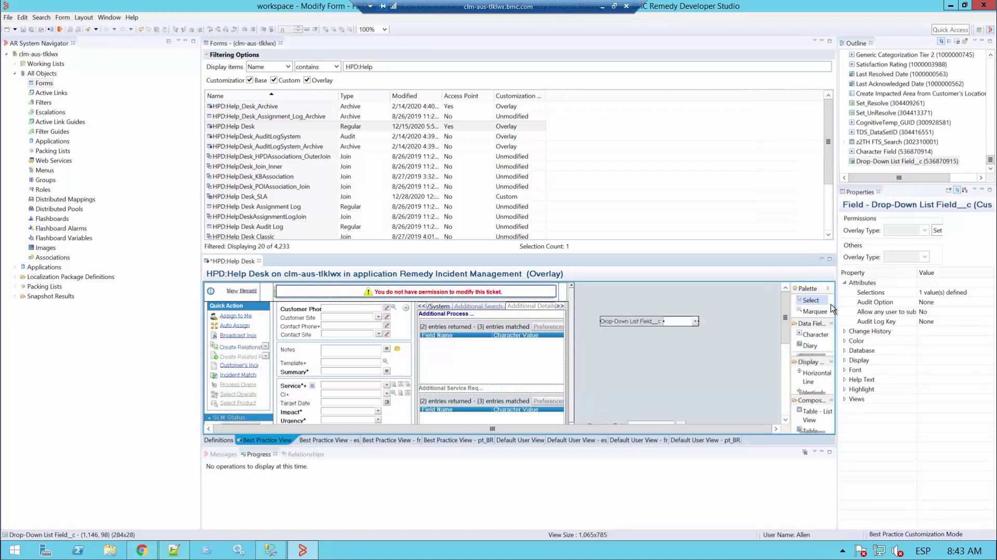
- Add a second selection value, Default 2, alongside Default 1 on the drop-down field
{"action": "left_click", "coordinate": [981, 294]}
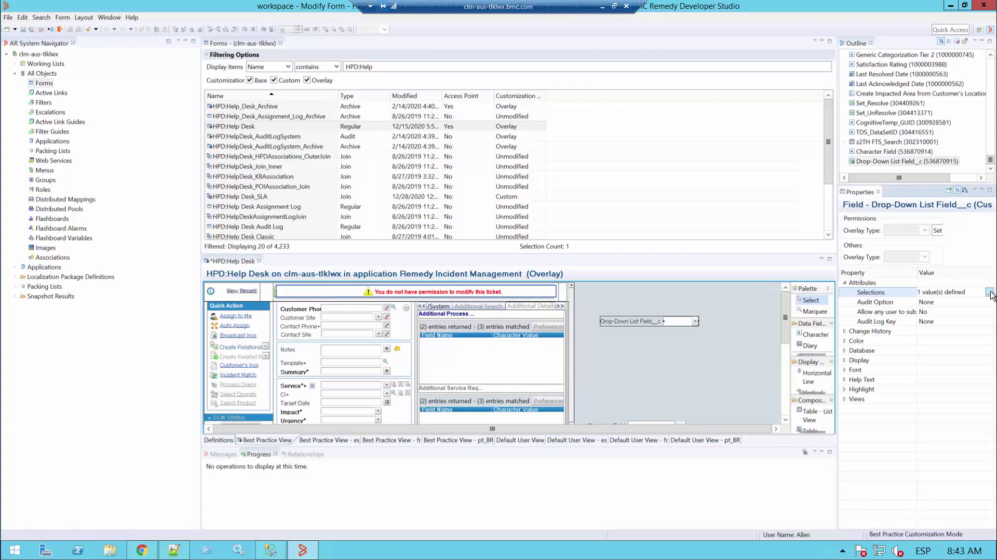
{"action": "left_click", "coordinate": [990, 293]}
{"action": "left_click", "coordinate": [563, 193]}
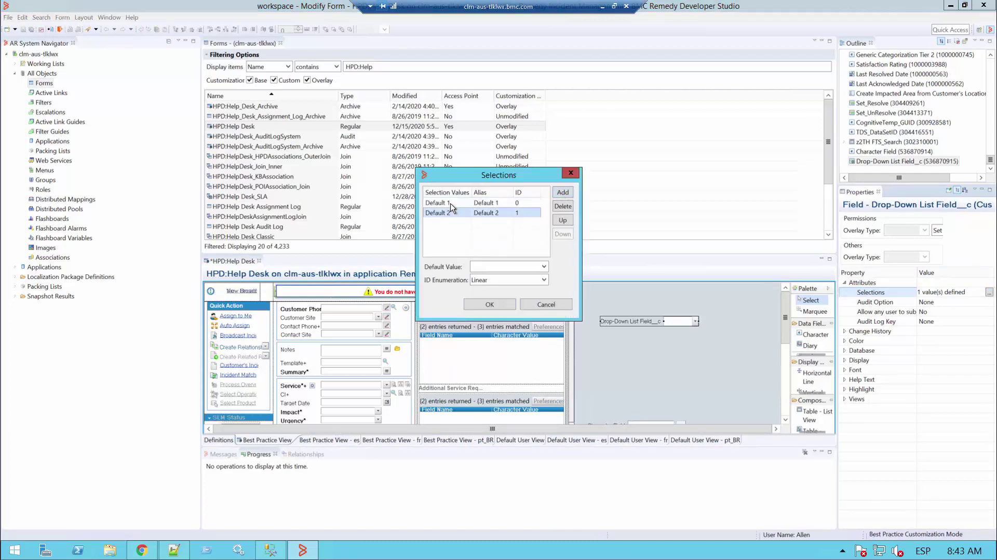
{"action": "left_click", "coordinate": [453, 207]}
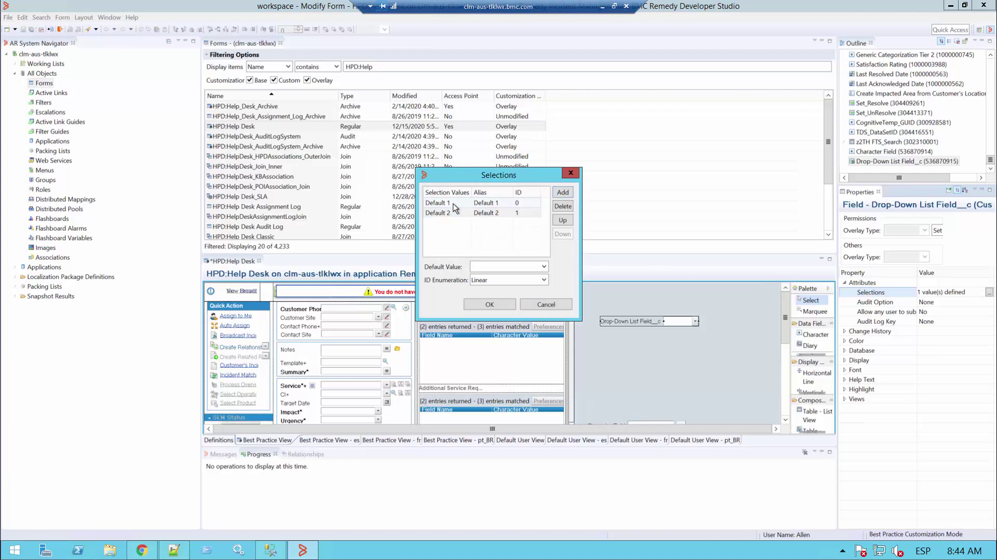
{"action": "left_click", "coordinate": [456, 213]}
{"action": "key", "text": "Tab"}
{"action": "left_click", "coordinate": [508, 307]}
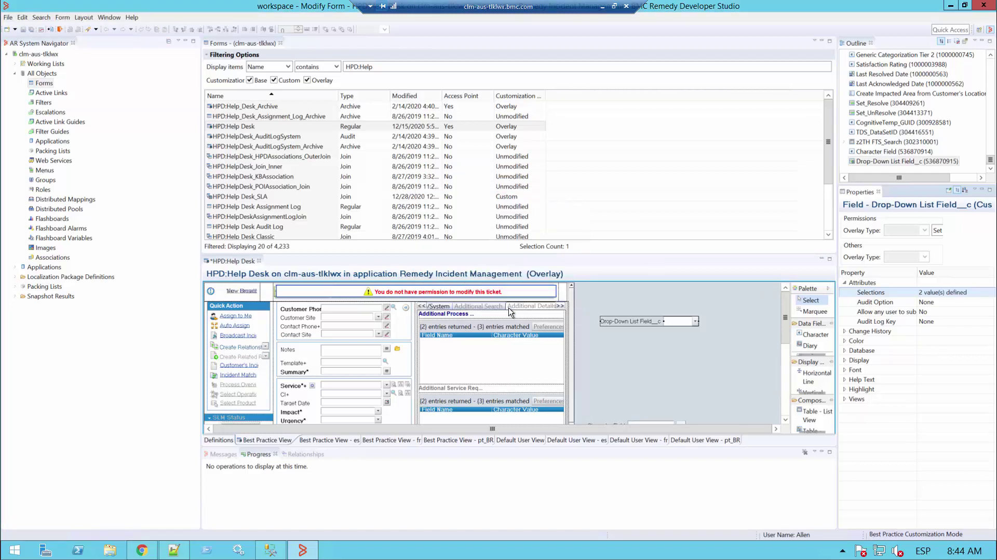
- Set the field's database name and display label both to typeCustom
{"action": "left_click", "coordinate": [845, 351]}
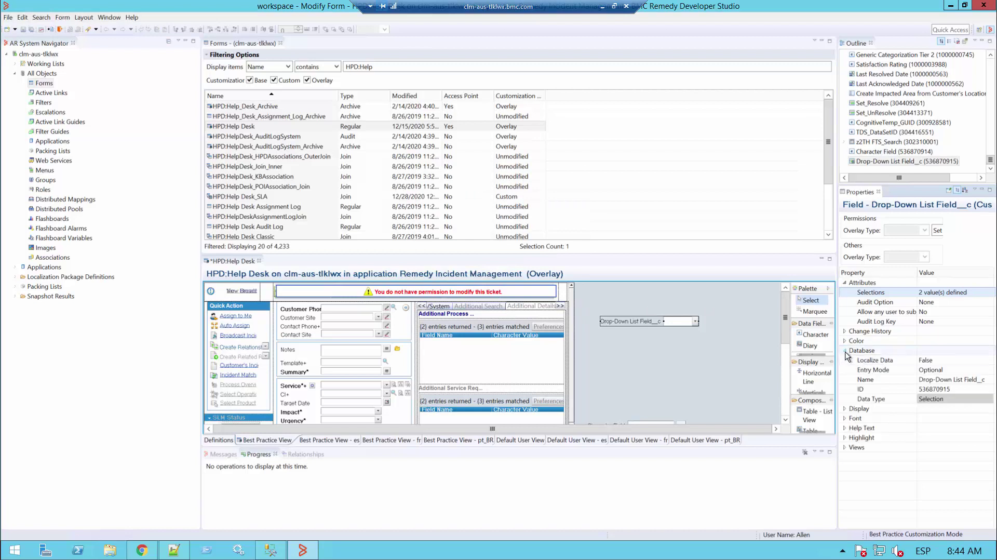
{"action": "left_click", "coordinate": [950, 380]}
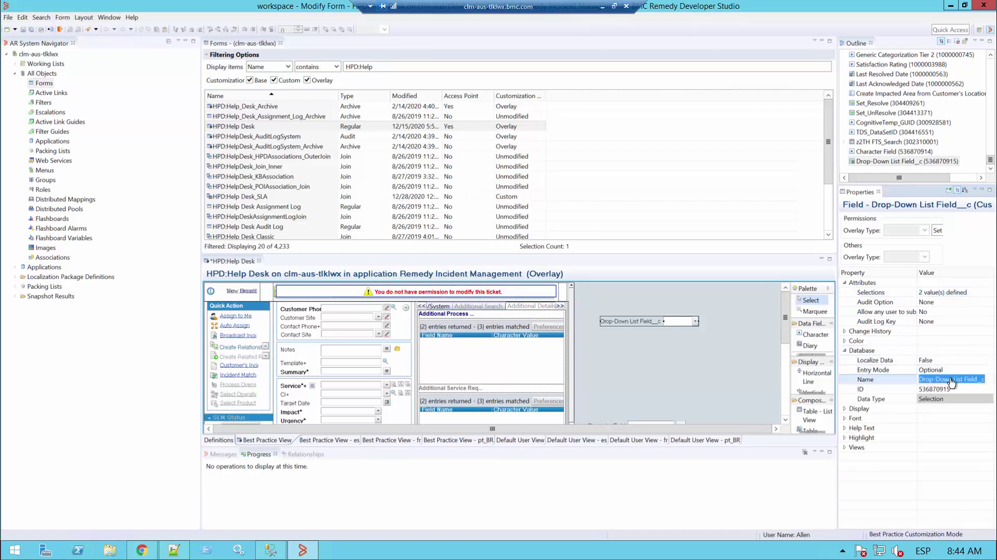
{"action": "type", "text": "typeCusto"}
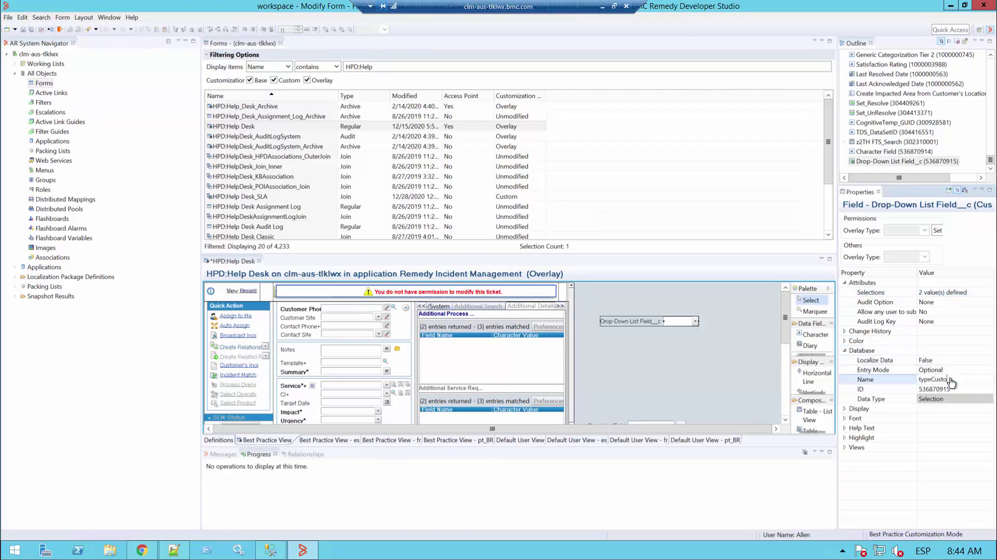
{"action": "type", "text": "m"}
{"action": "left_click", "coordinate": [845, 350]}
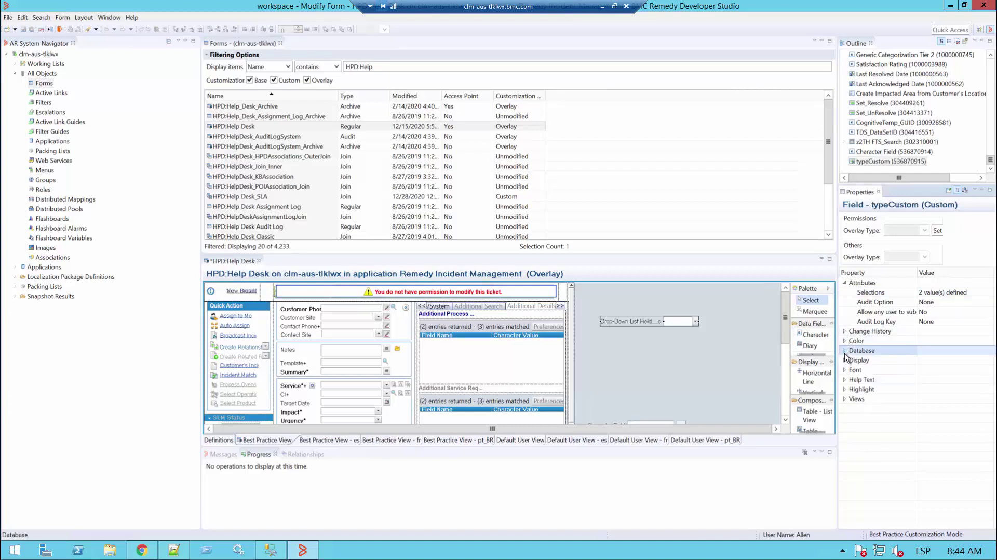
{"action": "left_click", "coordinate": [845, 360]}
{"action": "left_click", "coordinate": [957, 307]}
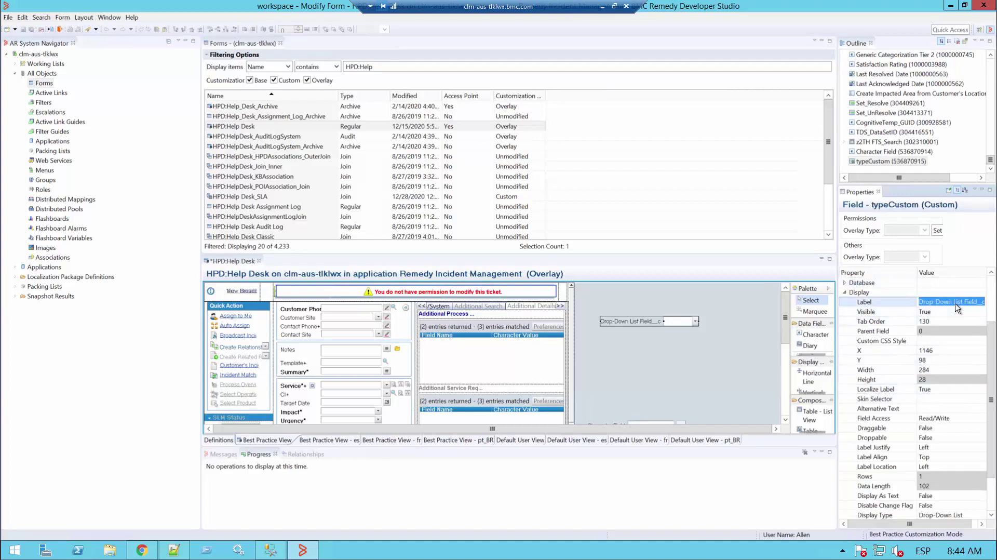
{"action": "type", "text": "typeCustom"}
{"action": "left_click", "coordinate": [845, 292]}
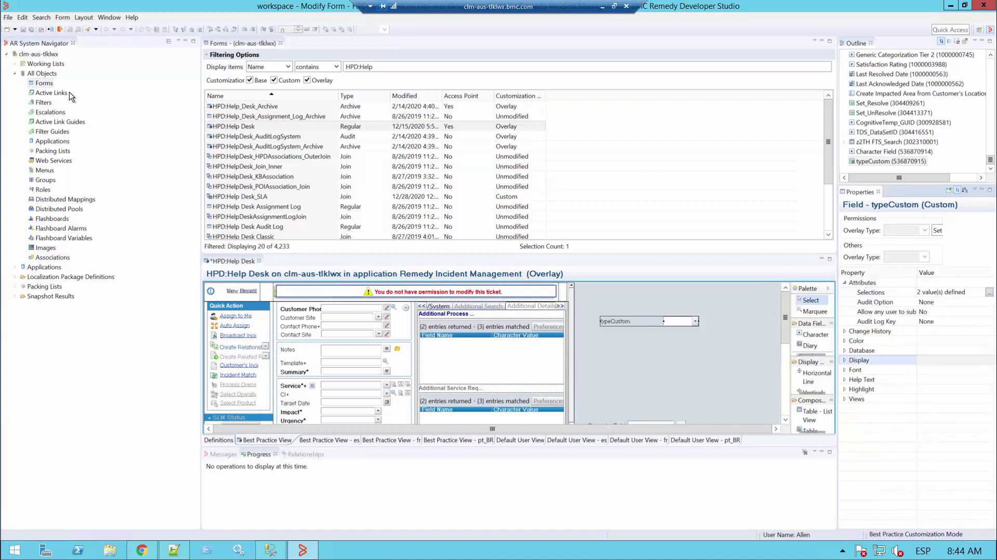
- Save HPD:Help Desk, give typeCustom Public group View permission, and save again
{"action": "left_click", "coordinate": [24, 30]}
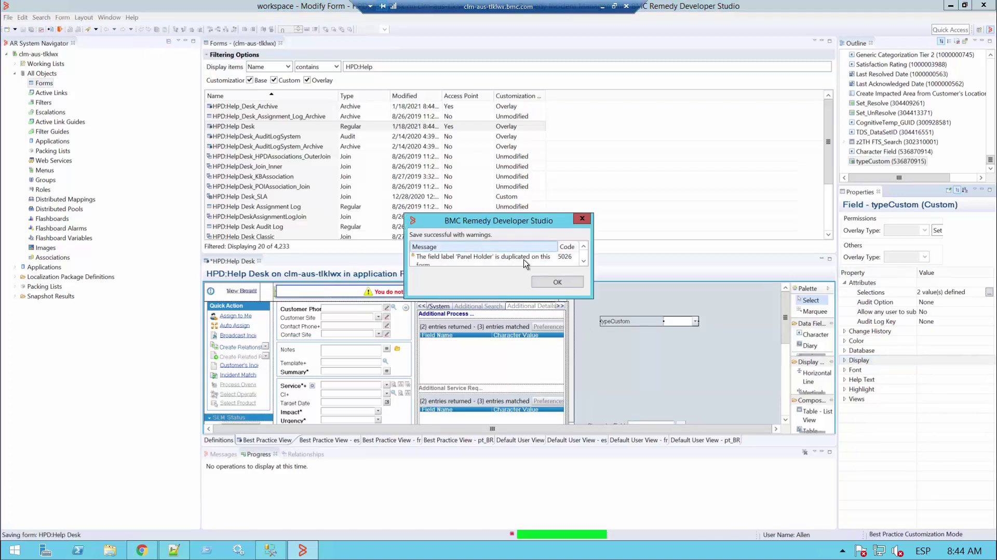
{"action": "left_click", "coordinate": [544, 283]}
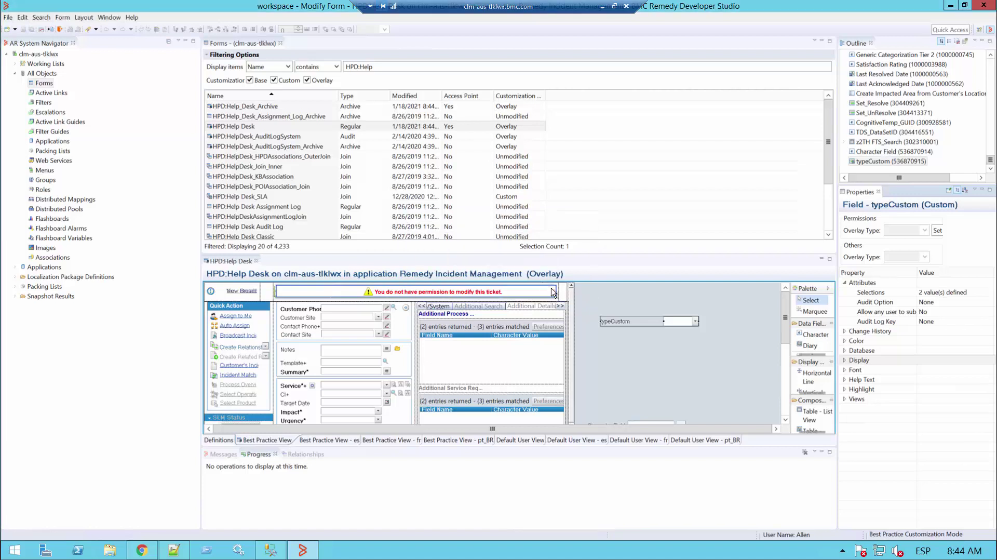
{"action": "left_click", "coordinate": [939, 230]}
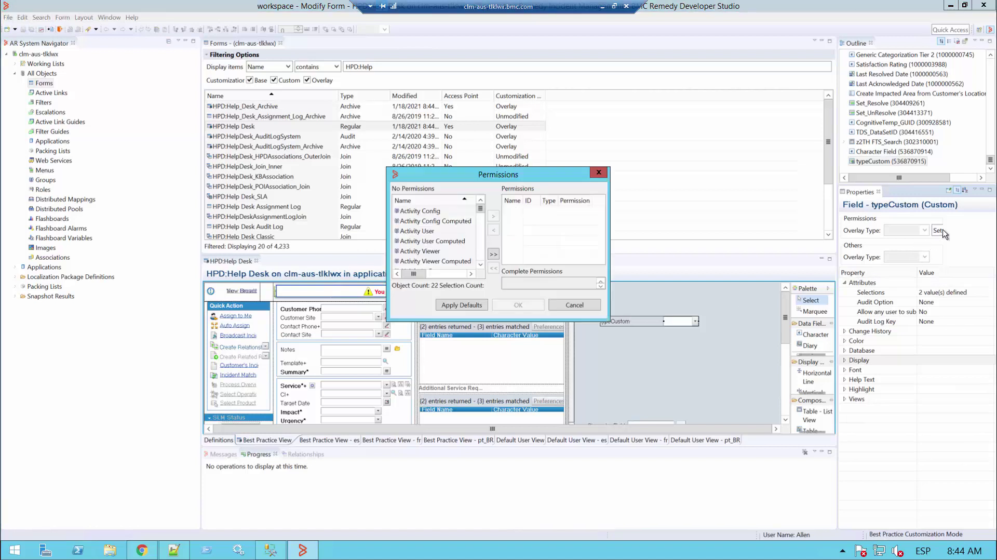
{"action": "left_click", "coordinate": [409, 234]}
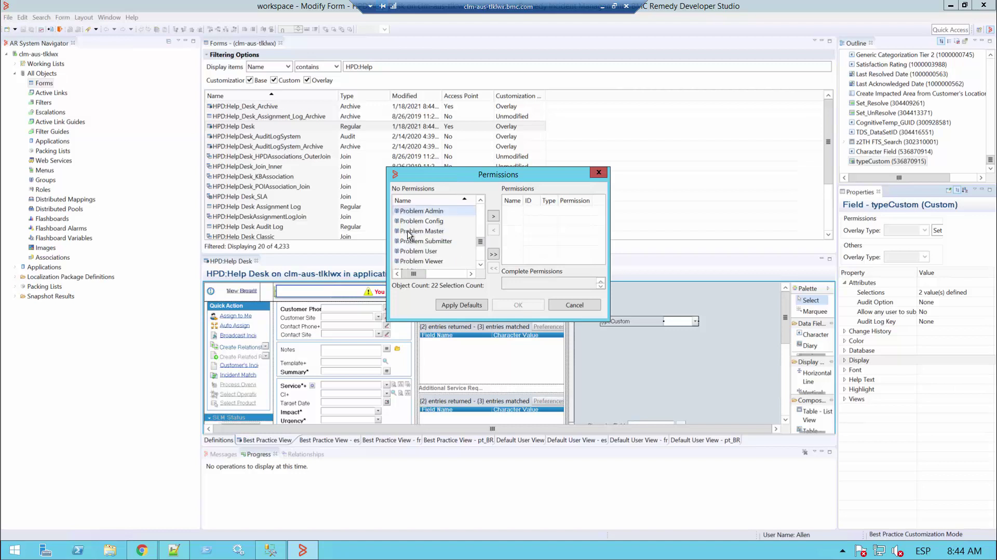
{"action": "scroll", "coordinate": [481, 267], "scroll_direction": "down", "scroll_amount": 4}
{"action": "left_click", "coordinate": [413, 242]}
{"action": "left_click", "coordinate": [494, 216]}
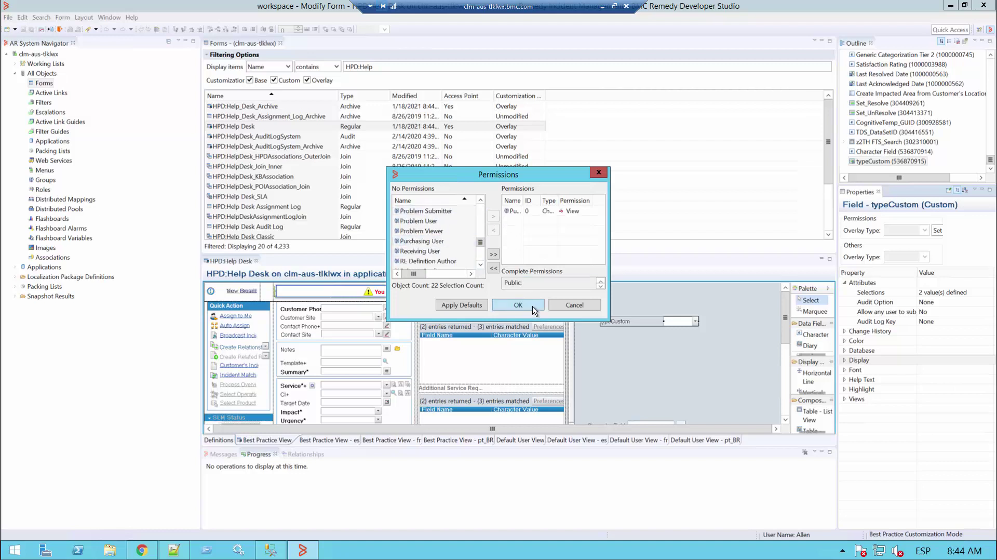
{"action": "left_click", "coordinate": [532, 308]}
{"action": "left_click", "coordinate": [26, 30]}
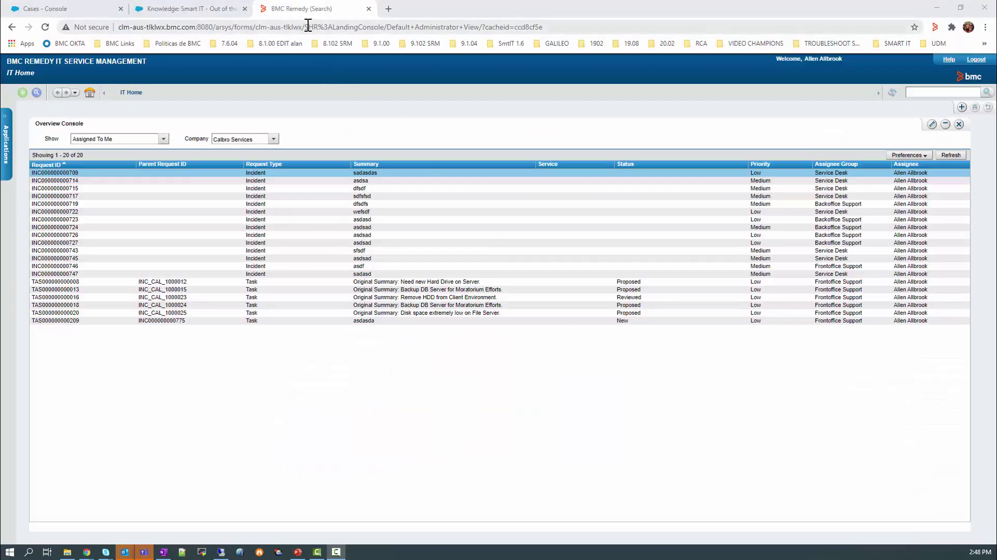
- Load the SHR:Union_DataSource_Fields form by pasting its address into the URL
{"action": "left_click_drag", "start_coordinate": [305, 27], "coordinate": [609, 35]}
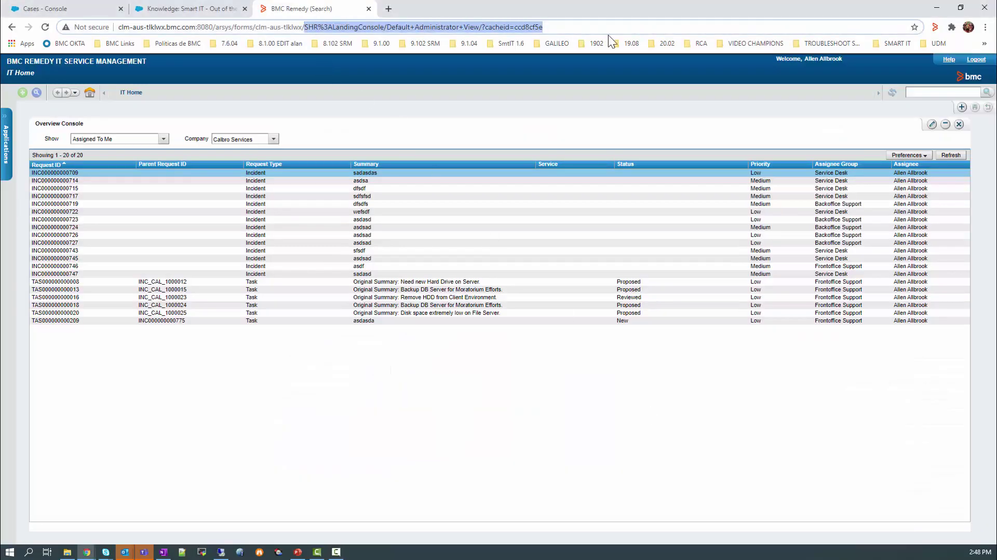
{"action": "type", "text": "SHR:Union_DataSource_Fields"}
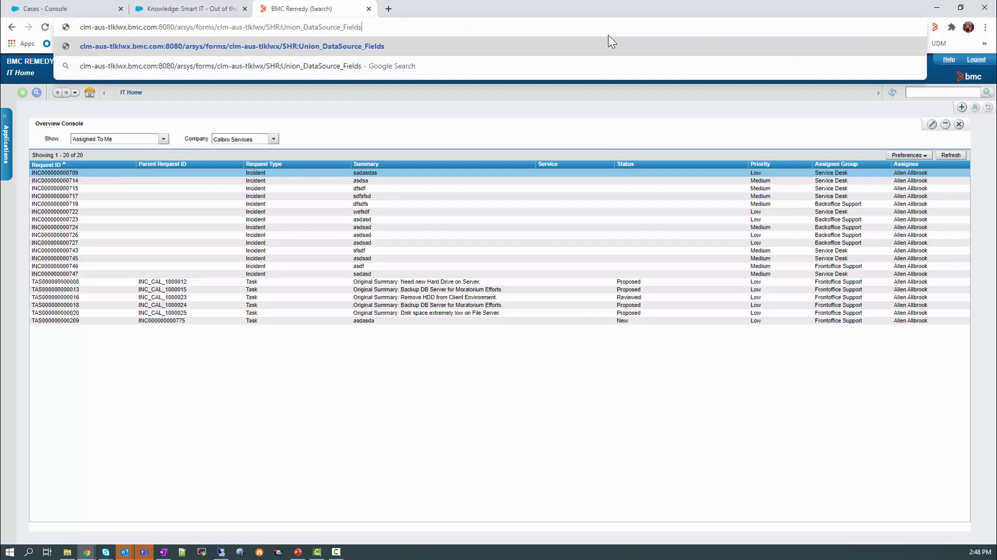
{"action": "key", "text": "Return"}
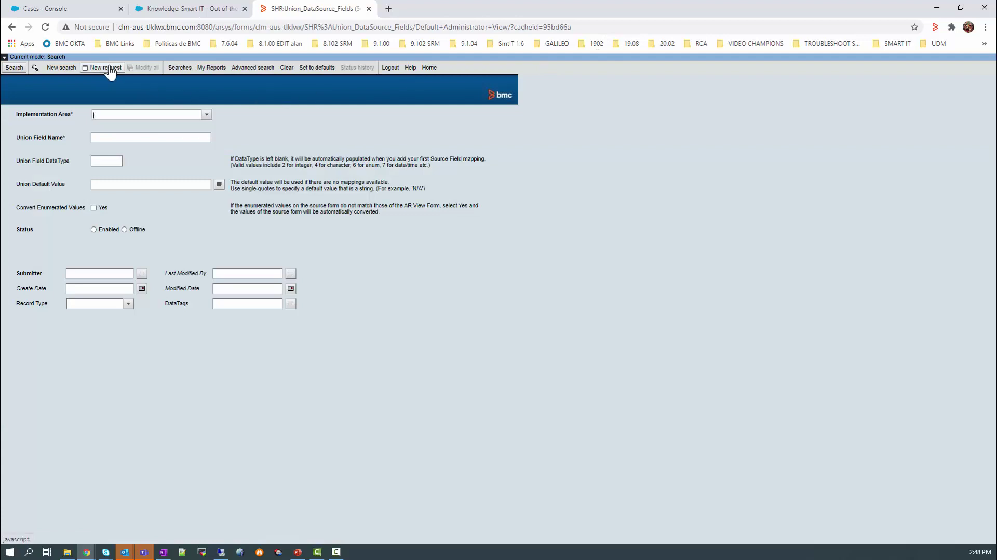
- Create a new entry with Smart IT Ticket Console and union field name TYPECUSTOM
{"action": "left_click", "coordinate": [111, 71]}
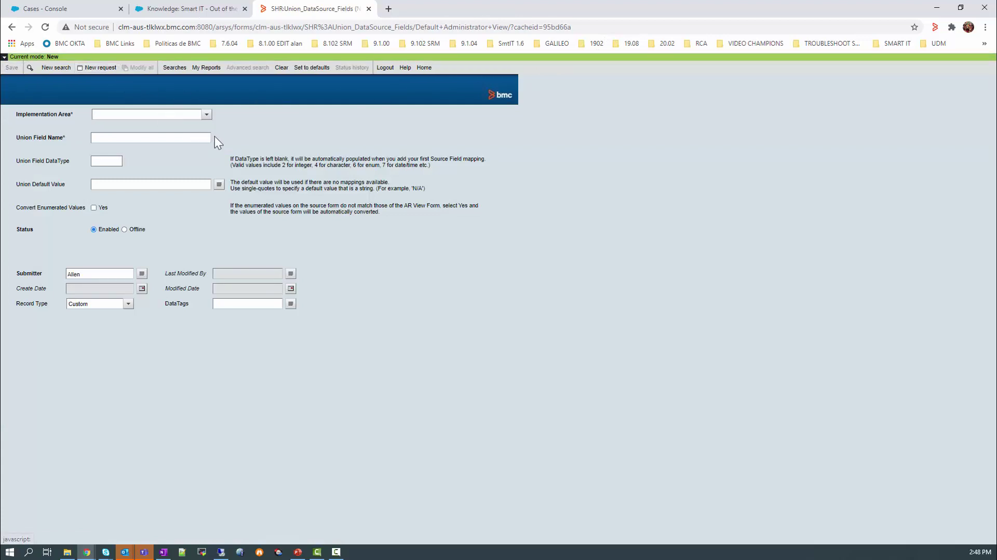
{"action": "left_click", "coordinate": [208, 116]}
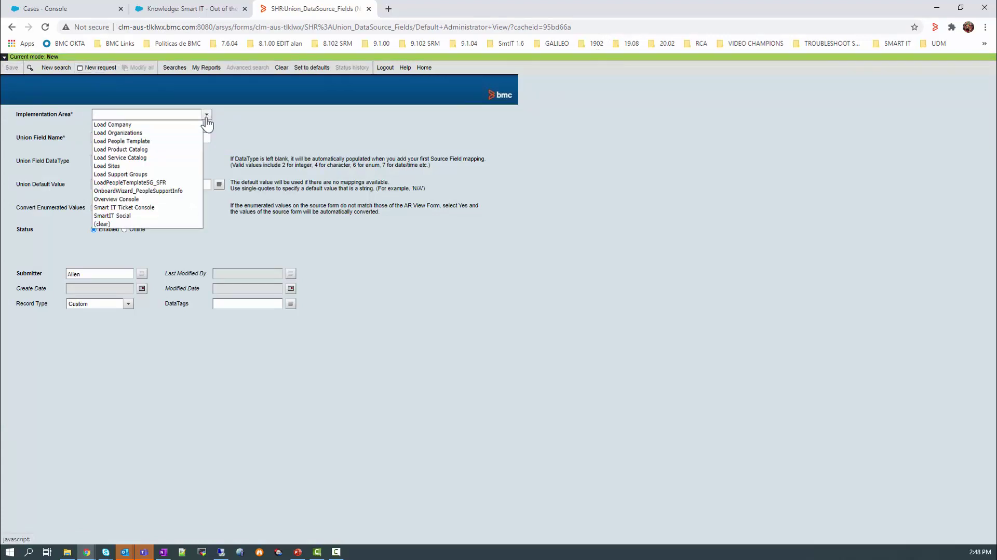
{"action": "left_click", "coordinate": [148, 206]}
{"action": "left_click", "coordinate": [118, 138]}
{"action": "type", "text": "TYPECUSTOM"}
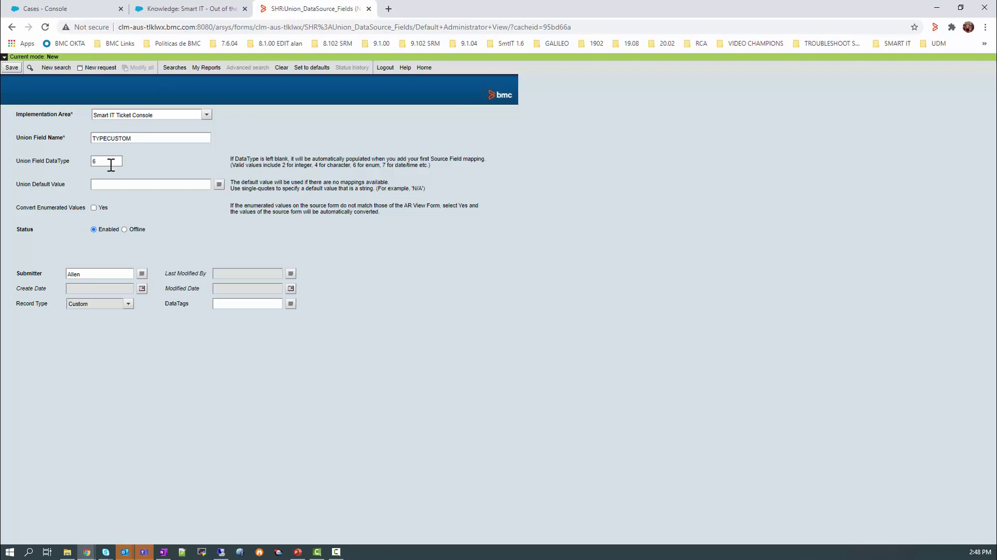
- Save the union field, then map HPD:Help Desk to TYPECUSTOM for Smart IT Ticket Console
{"action": "left_click", "coordinate": [12, 69]}
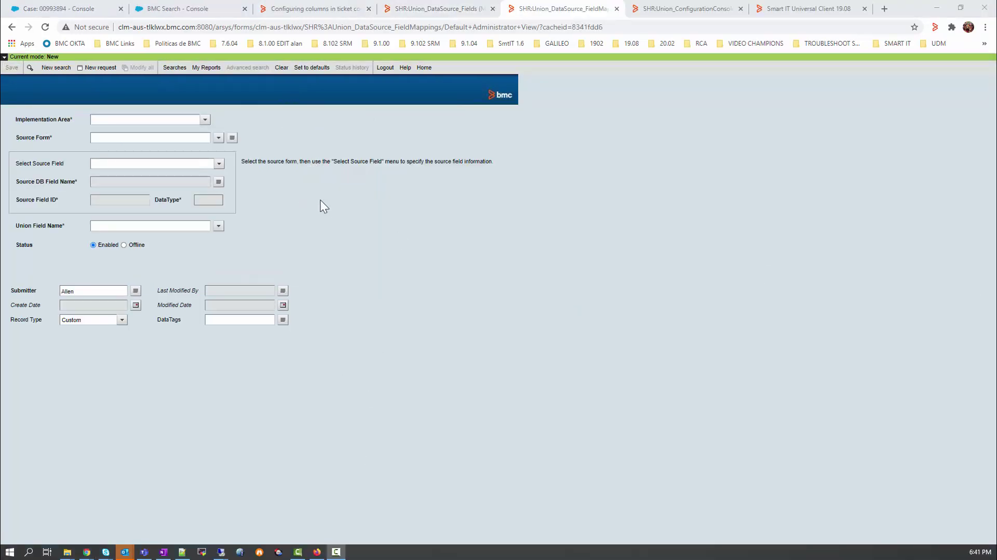
{"action": "left_click", "coordinate": [205, 120]}
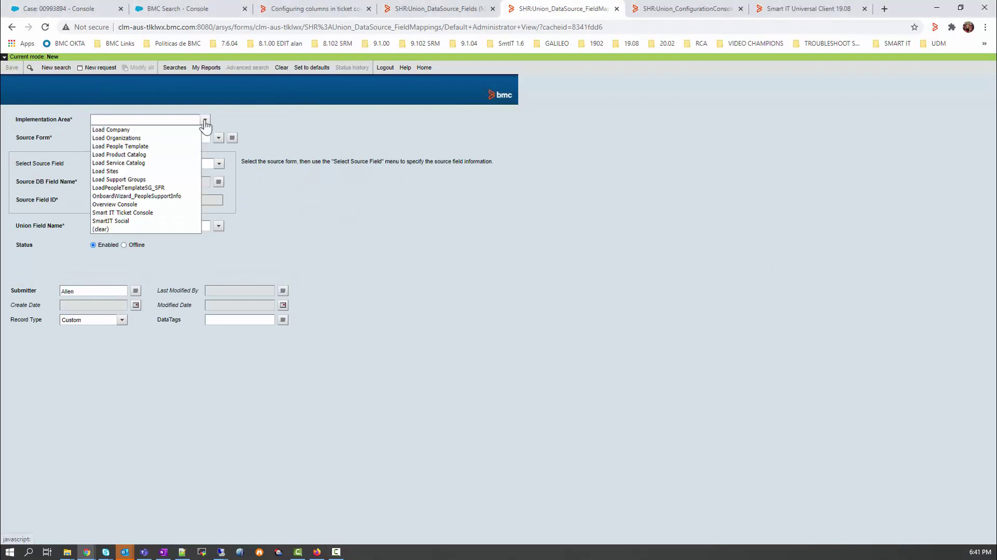
{"action": "left_click", "coordinate": [162, 213]}
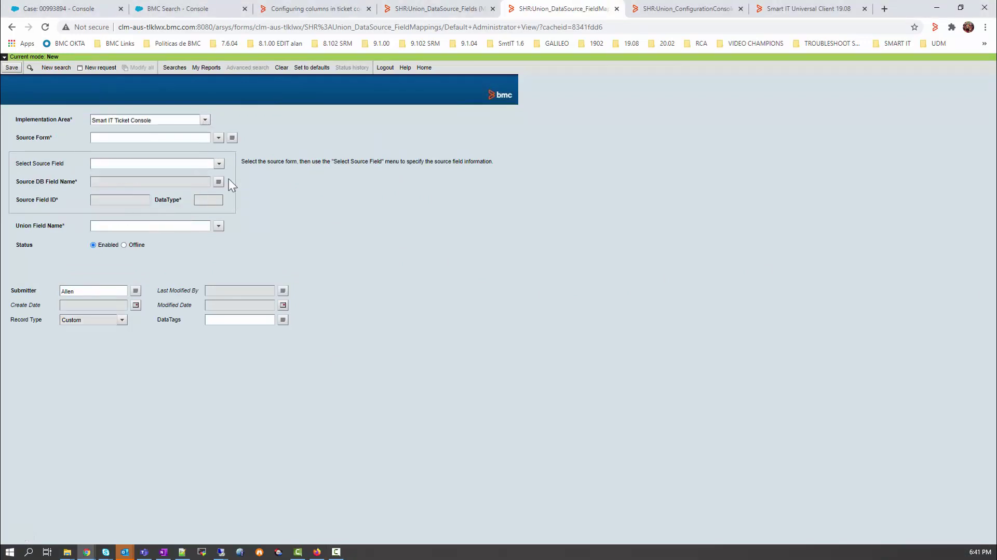
{"action": "left_click", "coordinate": [218, 138]}
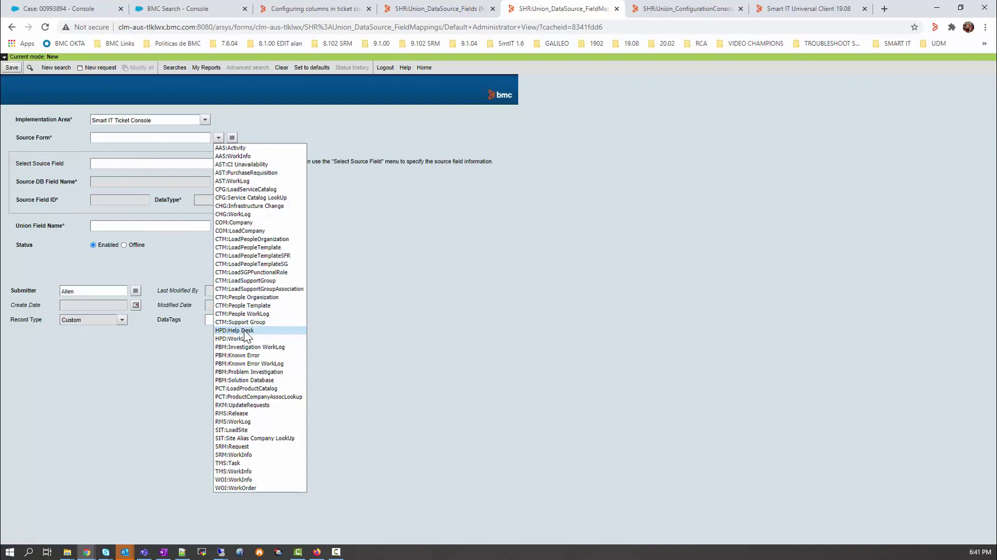
{"action": "left_click", "coordinate": [245, 332]}
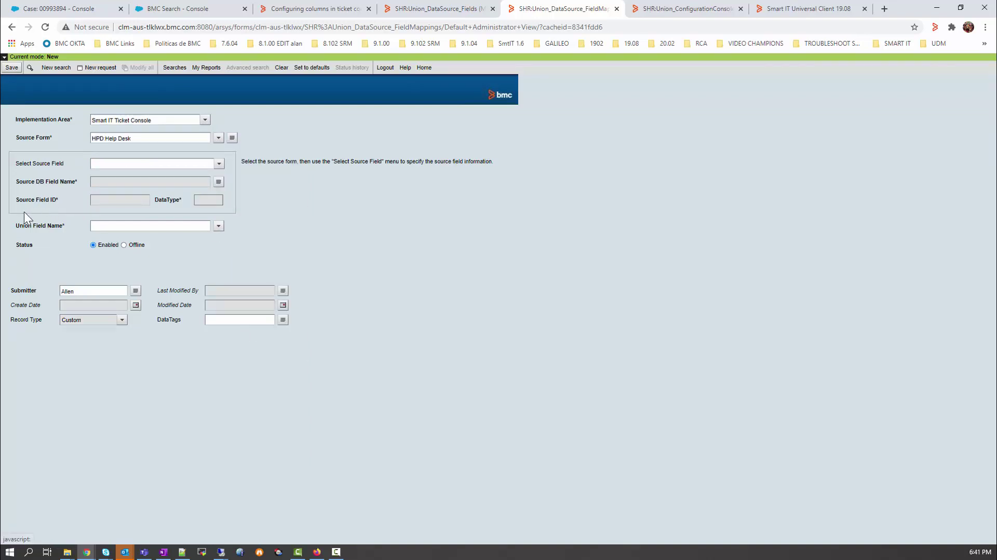
{"action": "left_click", "coordinate": [219, 225]}
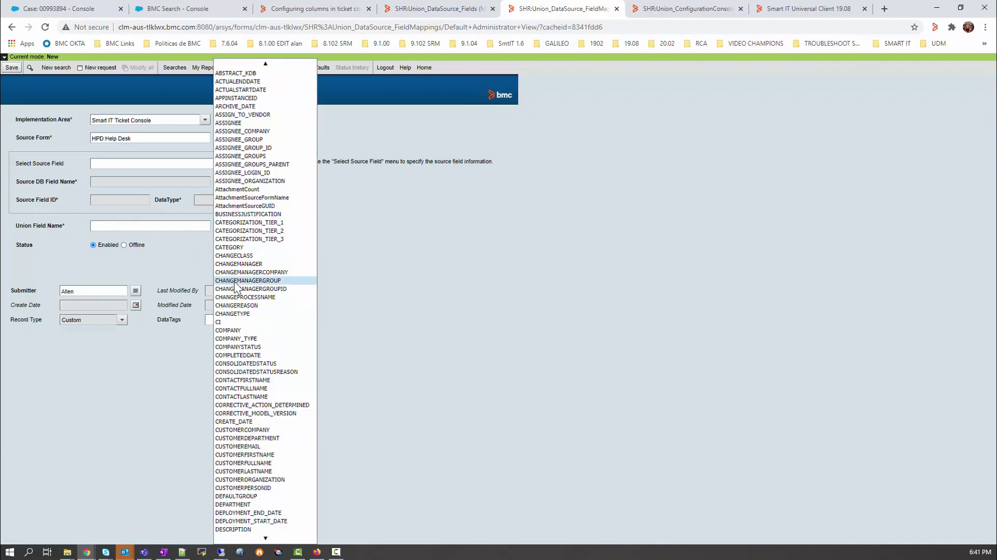
{"action": "scroll", "coordinate": [236, 285], "scroll_direction": "down", "scroll_amount": 10}
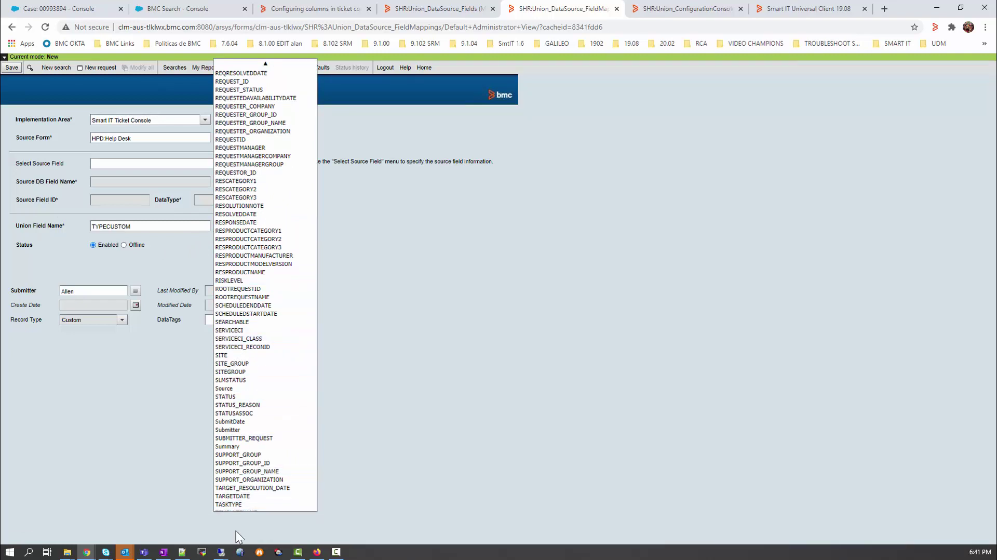
{"action": "left_click", "coordinate": [235, 529]}
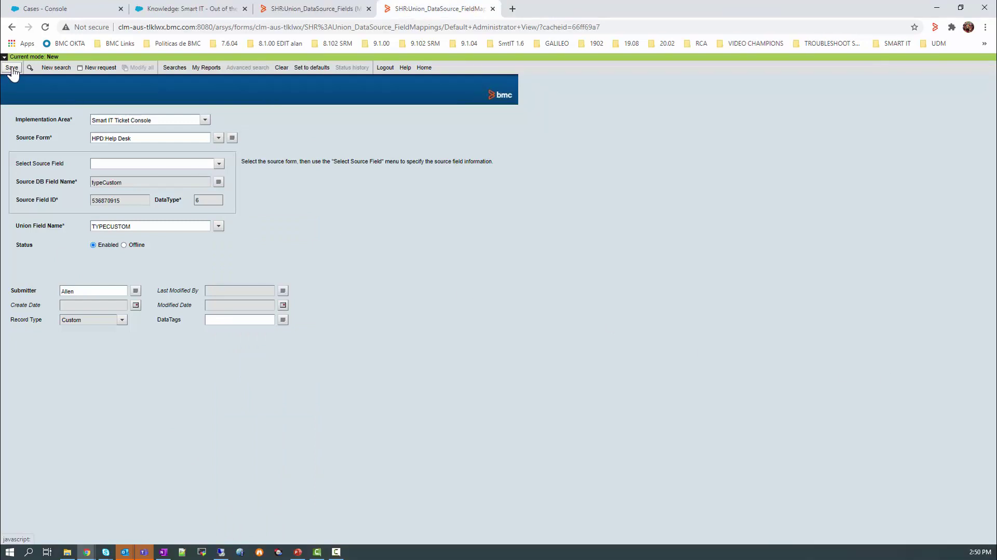
{"action": "left_click", "coordinate": [11, 68]}
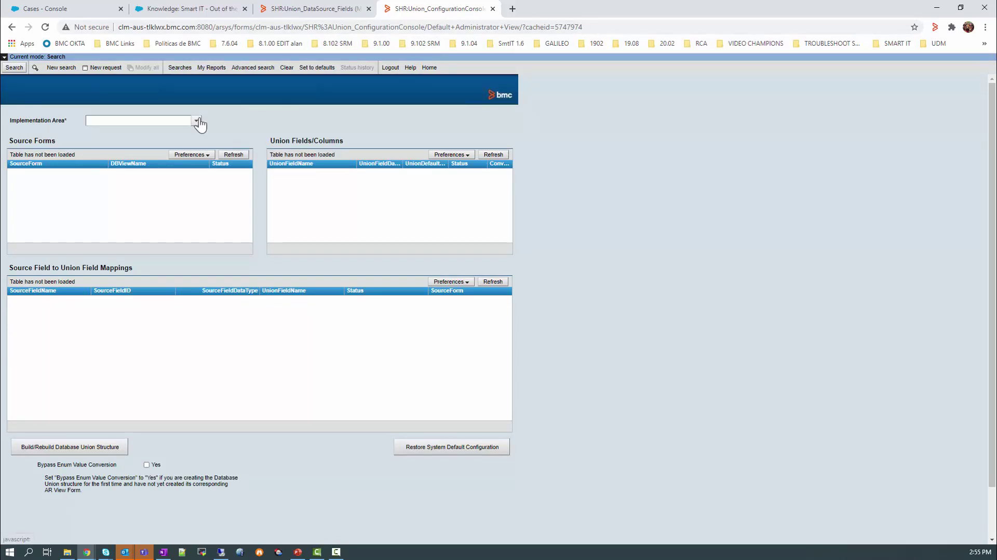
- Rebuild the Smart IT Ticket Console union structure with Bypass Enum Value Conversion set to Yes
{"action": "left_click", "coordinate": [197, 120]}
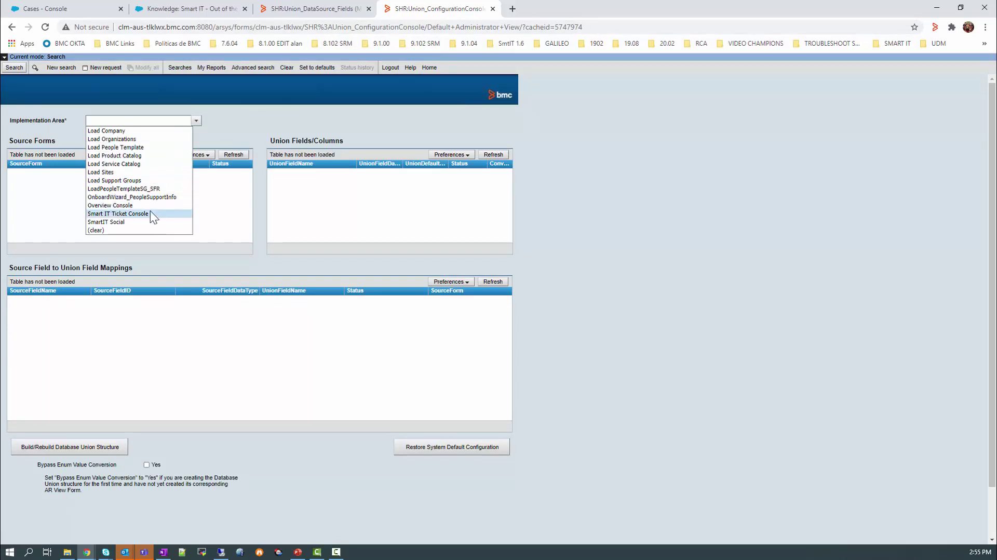
{"action": "left_click", "coordinate": [151, 214]}
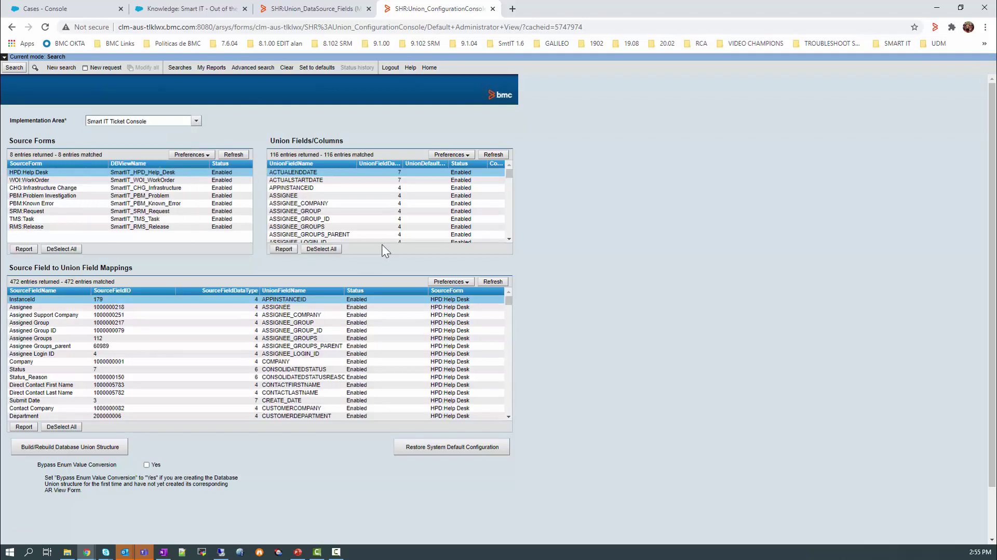
{"action": "left_click_drag", "start_coordinate": [509, 170], "coordinate": [506, 237]}
{"action": "left_click_drag", "start_coordinate": [509, 300], "coordinate": [510, 403]}
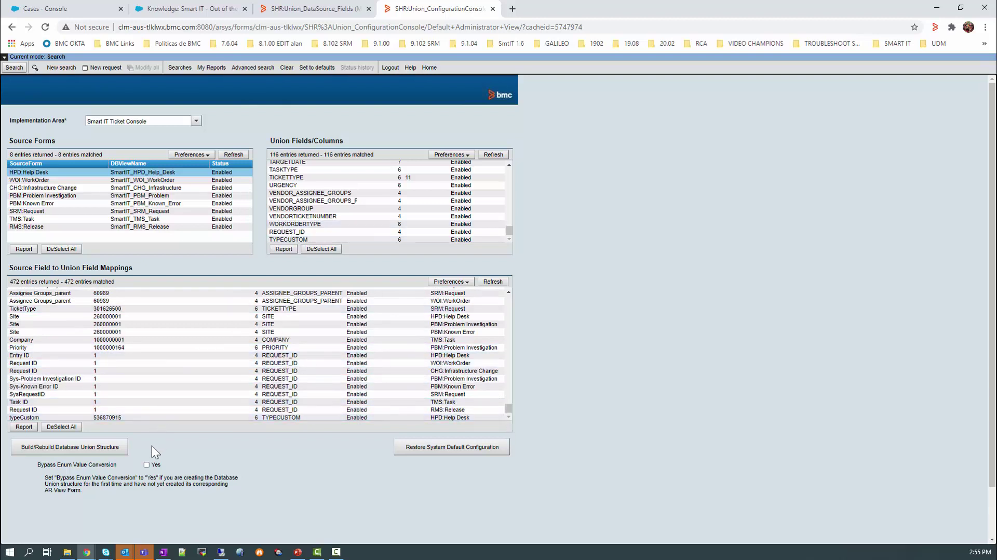
{"action": "left_click", "coordinate": [149, 463]}
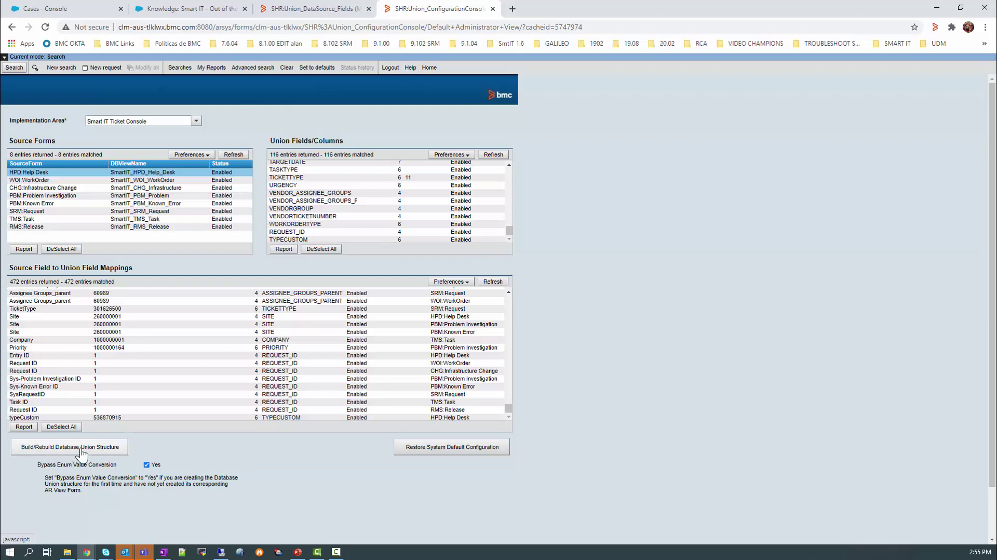
{"action": "left_click", "coordinate": [81, 450]}
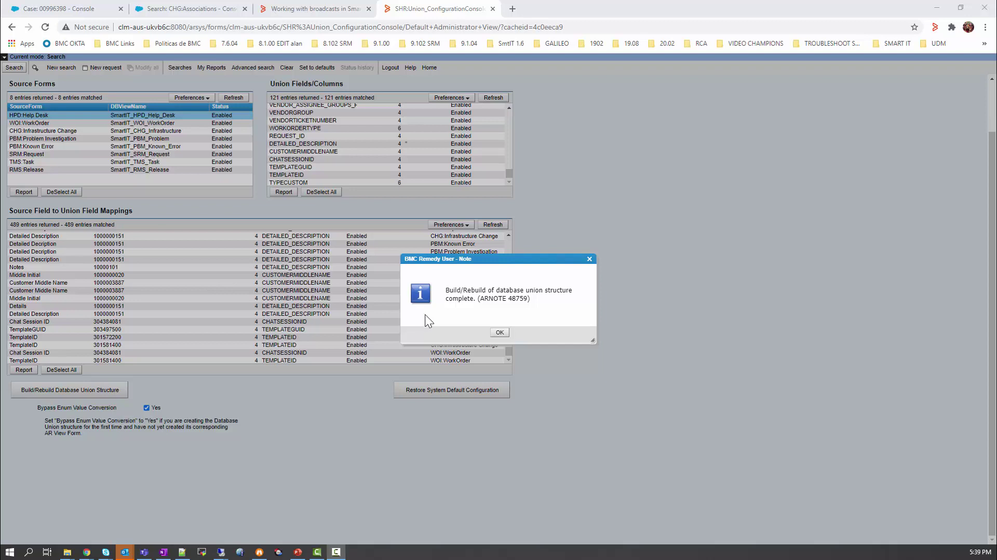
{"action": "left_click", "coordinate": [500, 333]}
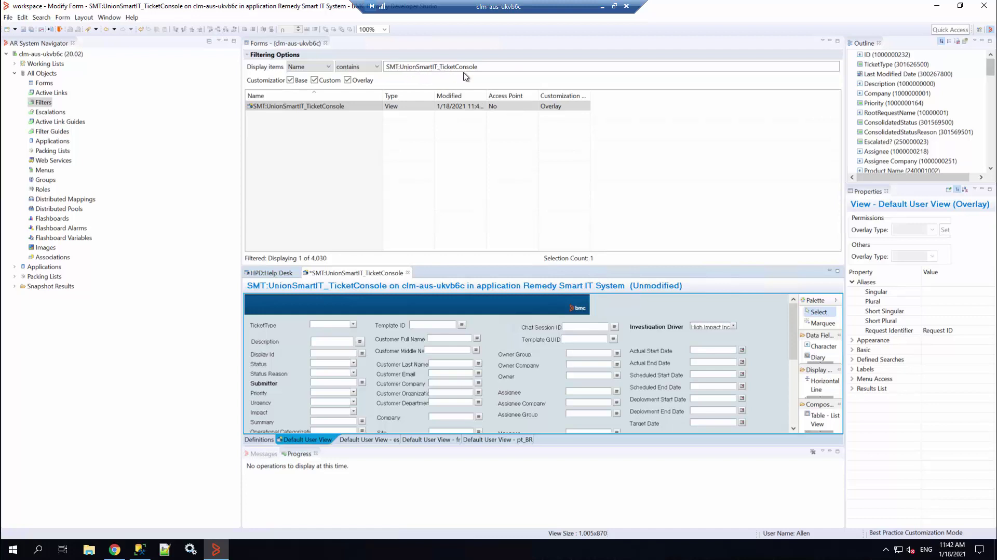
- Drag the typeCustom field onto the SMT:UnionSmartIT_TicketConsole form near the top
{"action": "left_click", "coordinate": [274, 274]}
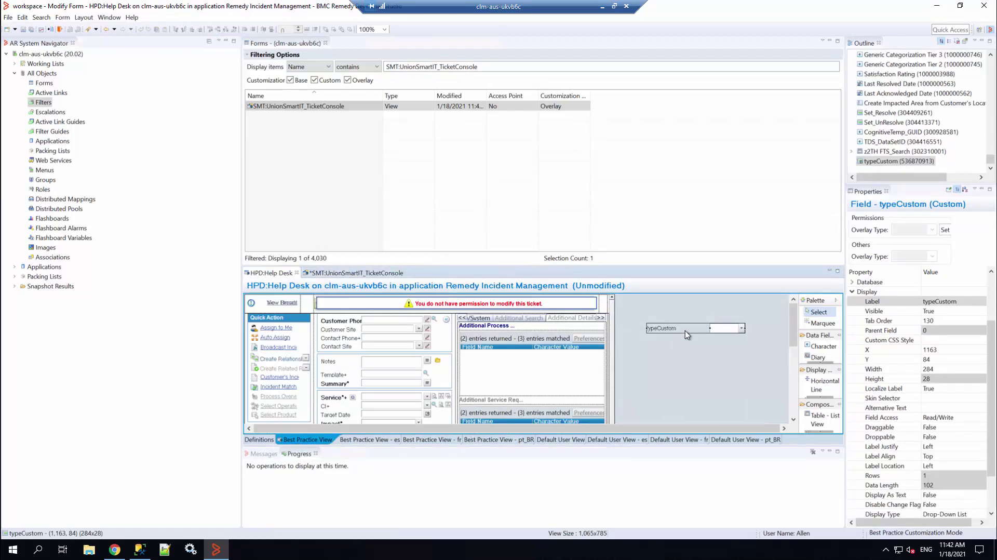
{"action": "left_click", "coordinate": [354, 273]}
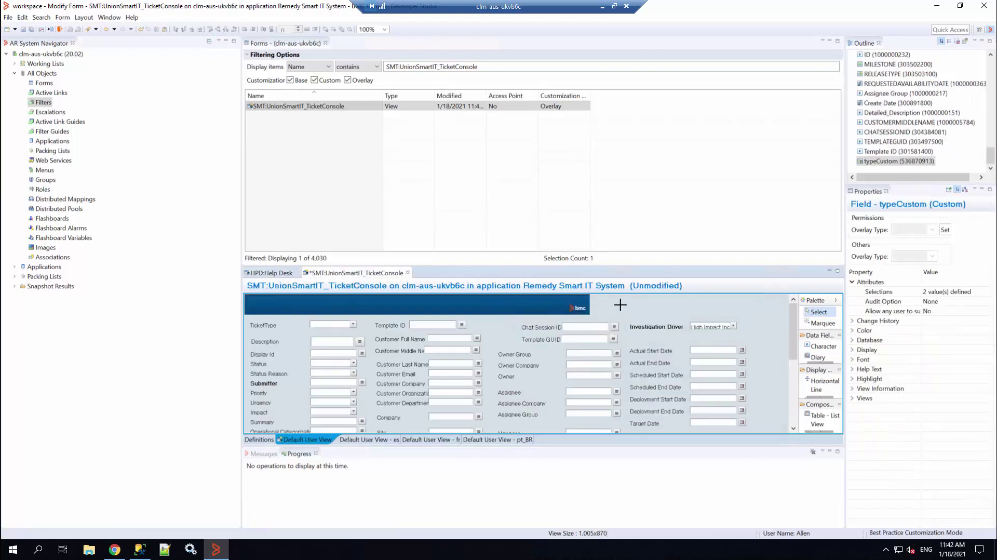
{"action": "left_click_drag", "start_coordinate": [691, 332], "coordinate": [664, 312]}
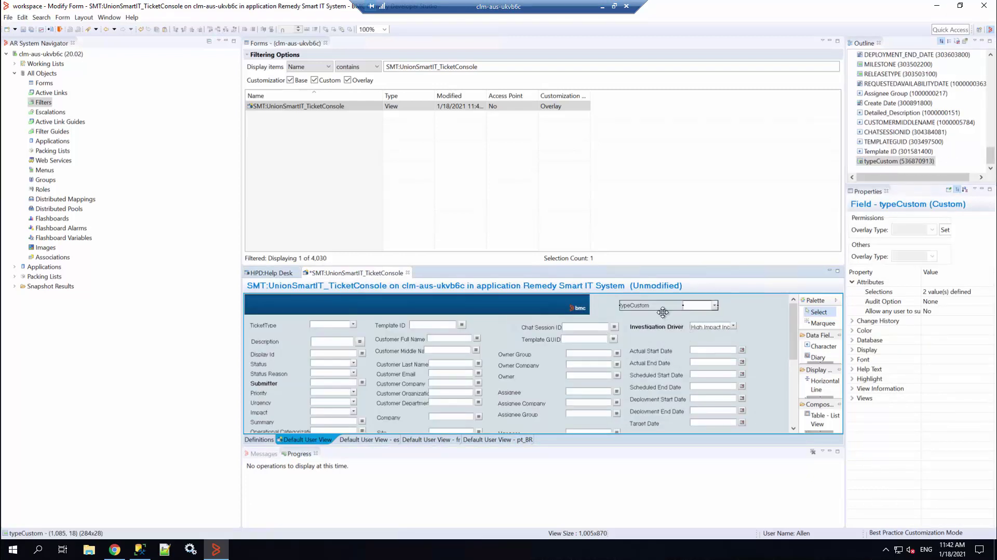
- Check typeCustom's database and view information table mapping, then save the ticket console form
{"action": "left_click", "coordinate": [853, 340]}
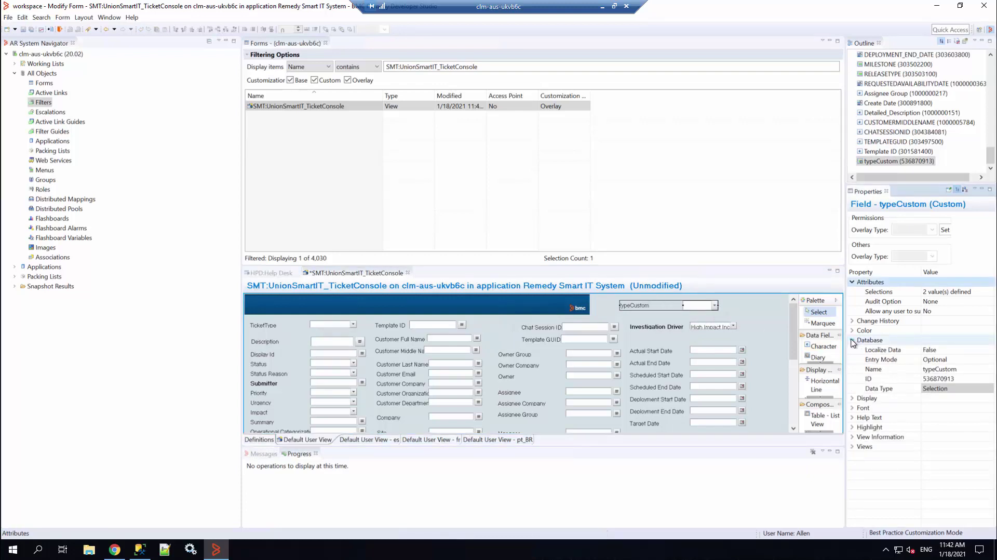
{"action": "left_click", "coordinate": [853, 437]}
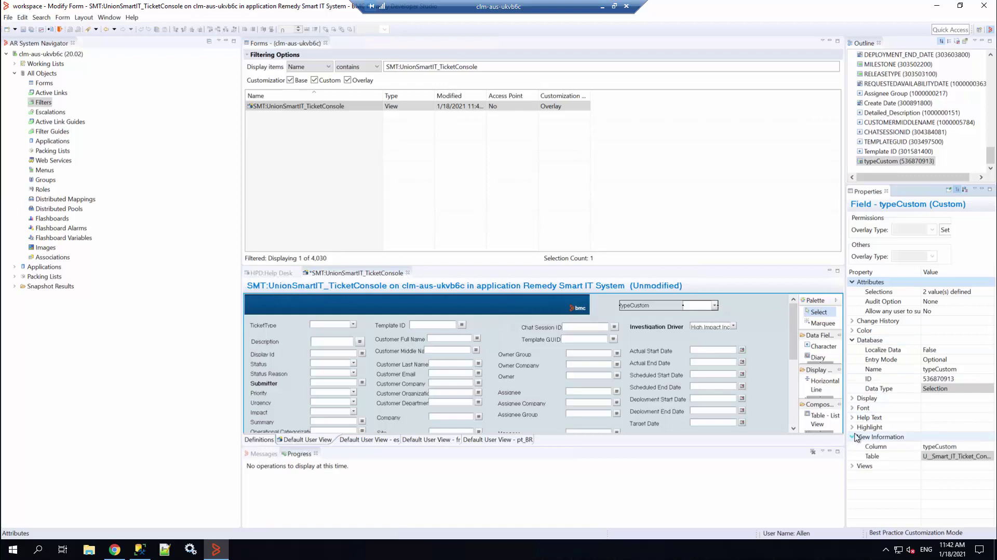
{"action": "left_click", "coordinate": [938, 457]}
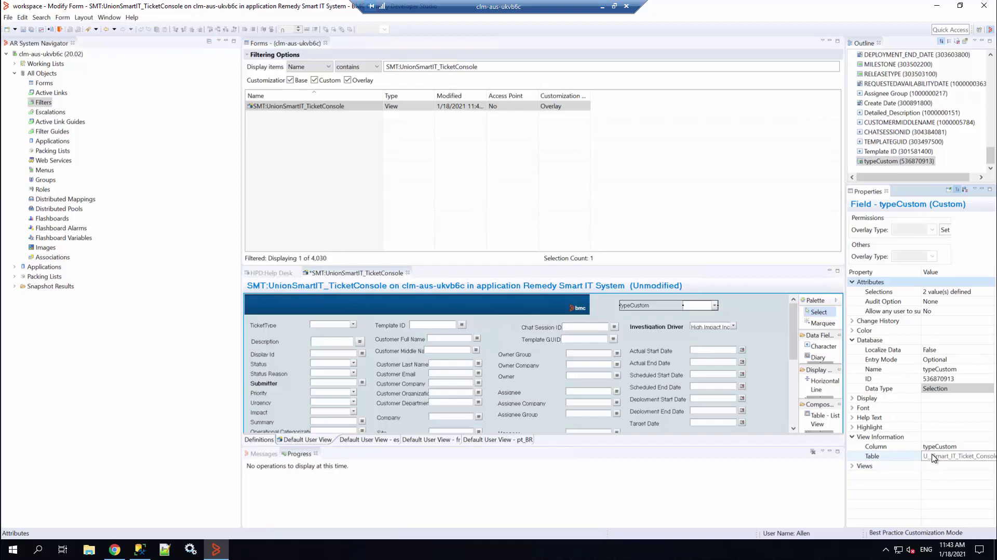
{"action": "key", "text": "Escape"}
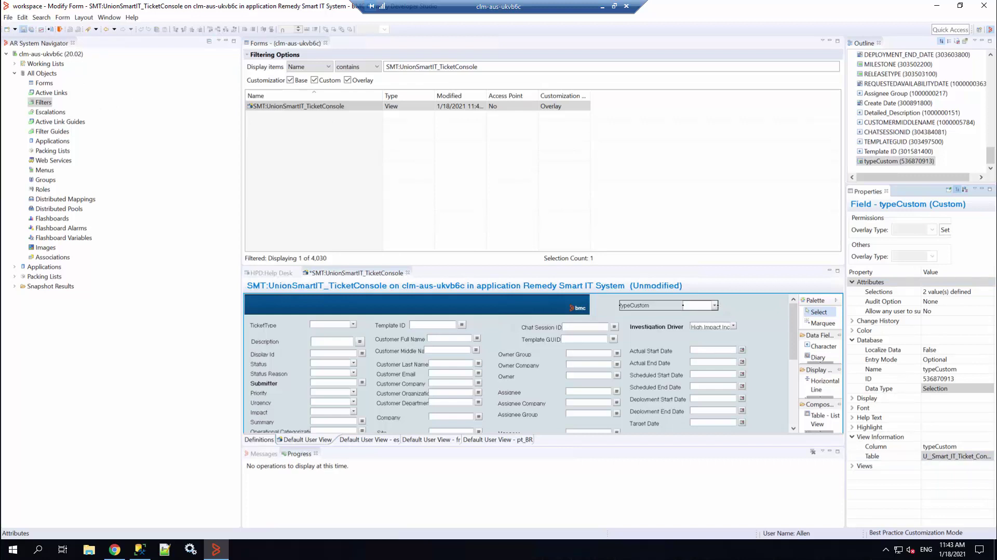
{"action": "left_click", "coordinate": [24, 29]}
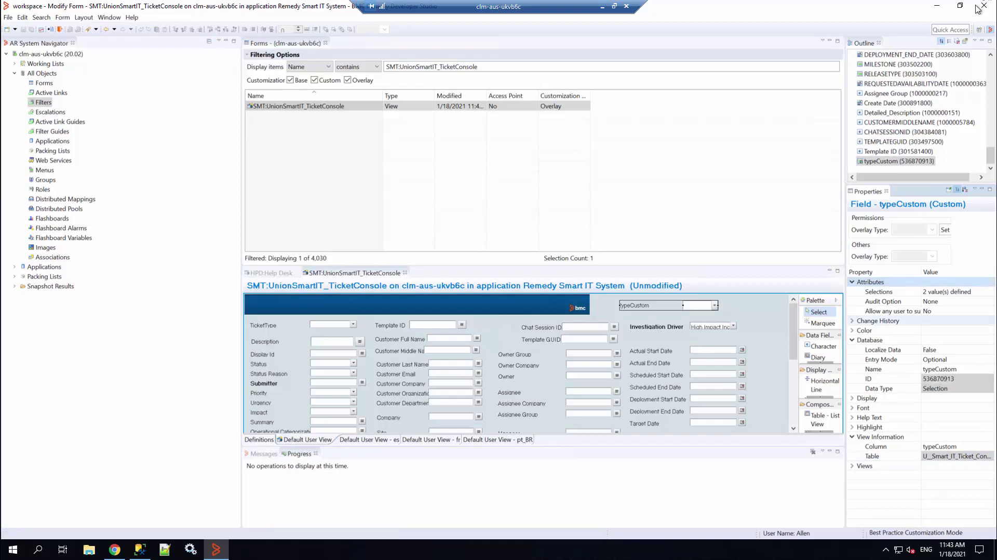
{"action": "left_click", "coordinate": [603, 8]}
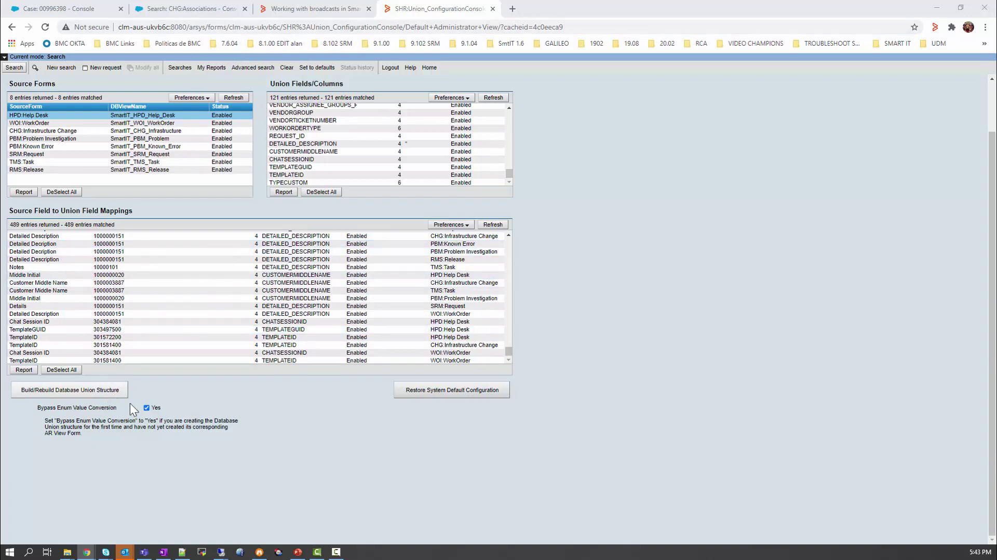
- Uncheck Bypass Enum Value Conversion and rebuild the database union structure again
{"action": "left_click", "coordinate": [147, 408]}
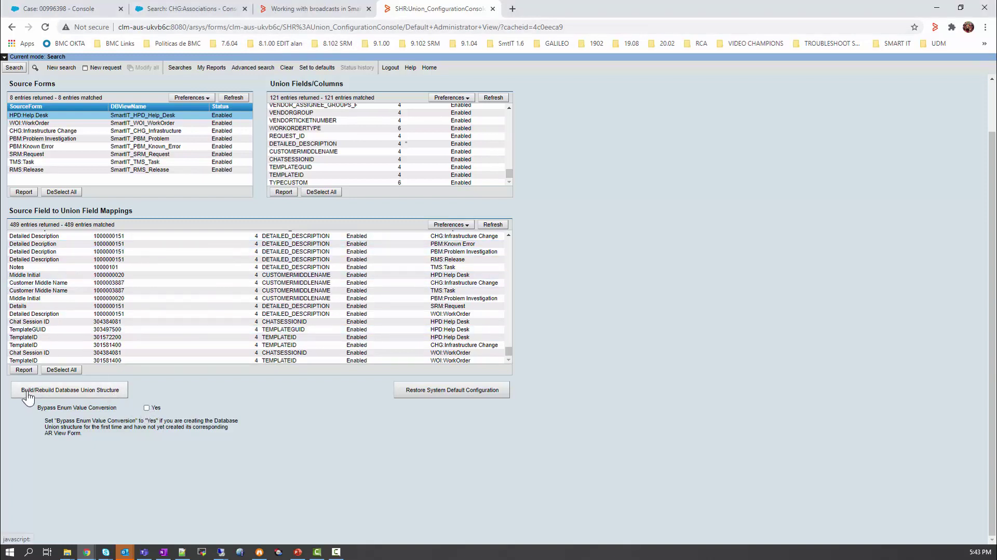
{"action": "left_click", "coordinate": [84, 396]}
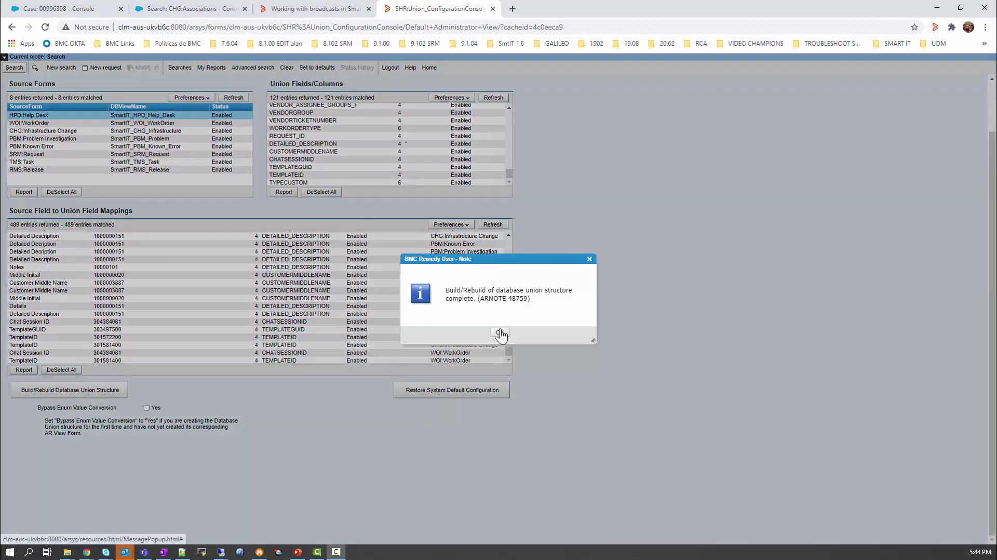
{"action": "left_click", "coordinate": [500, 329]}
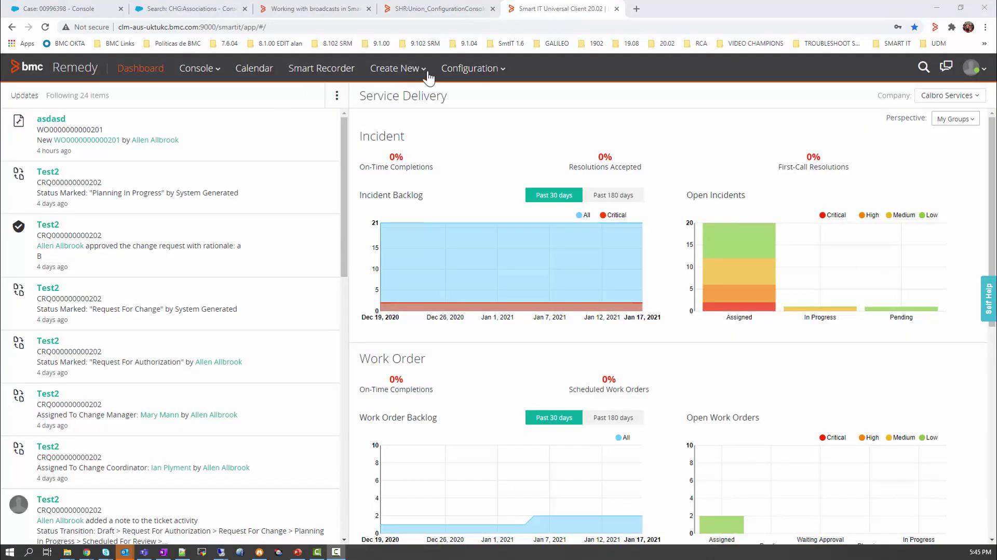
- Refresh the Create Incident View metadata in Screen Configuration so typeCustom becomes available
{"action": "left_click", "coordinate": [469, 70]}
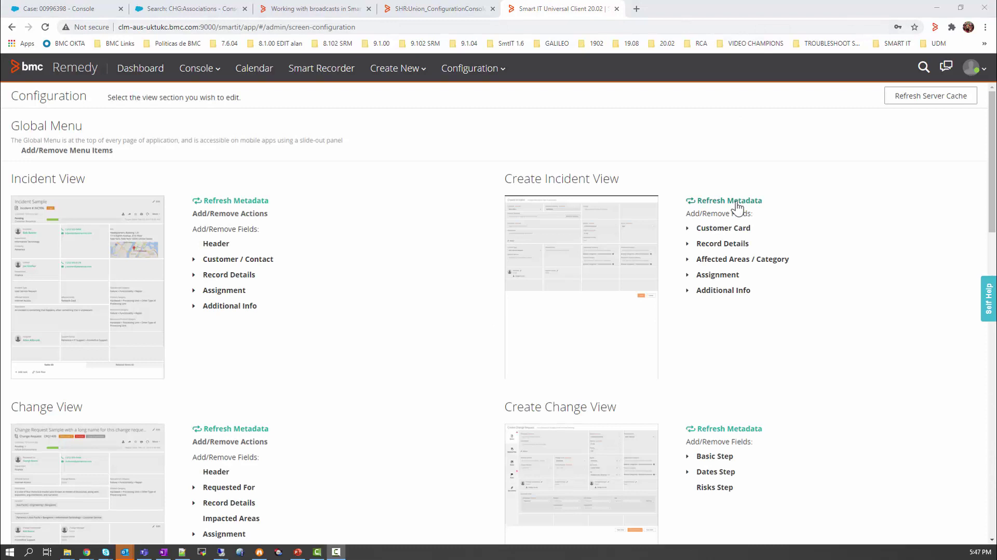
{"action": "left_click", "coordinate": [738, 203]}
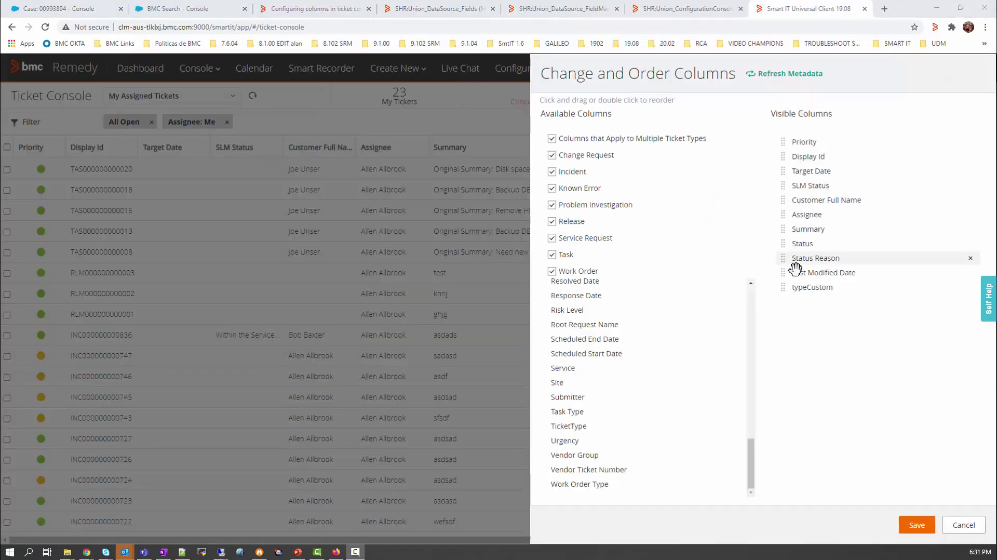
- Save the ticket console columns with typeCustom kept among the visible columns
{"action": "left_click", "coordinate": [918, 530]}
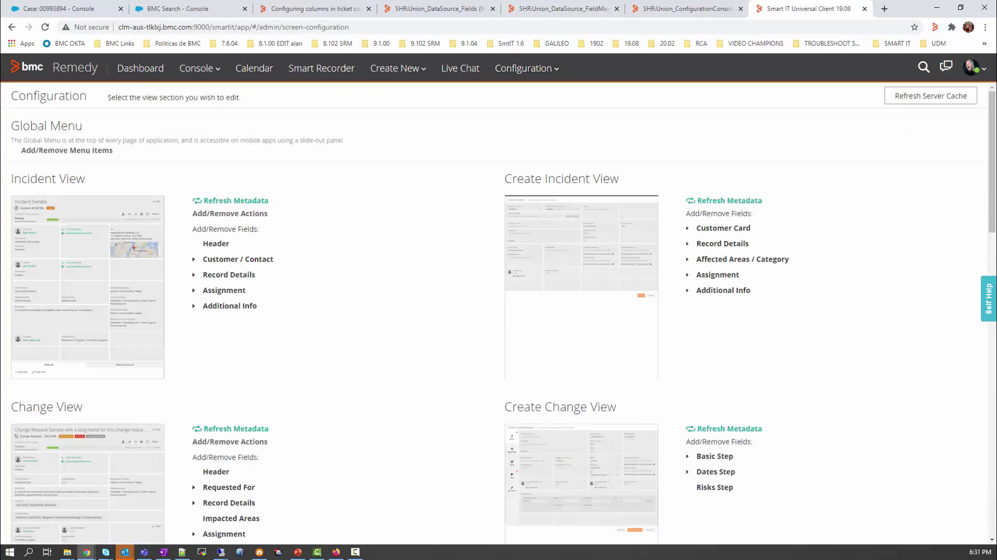
- Under Create Incident View, open the Customer Card's Customer Name field list containing typeCustom
{"action": "left_click", "coordinate": [723, 229]}
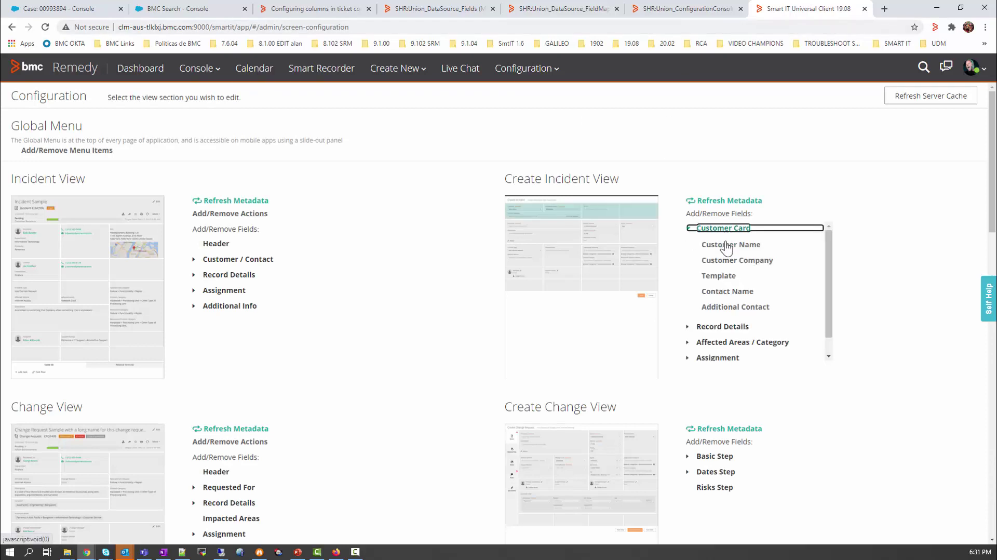
{"action": "left_click", "coordinate": [727, 248]}
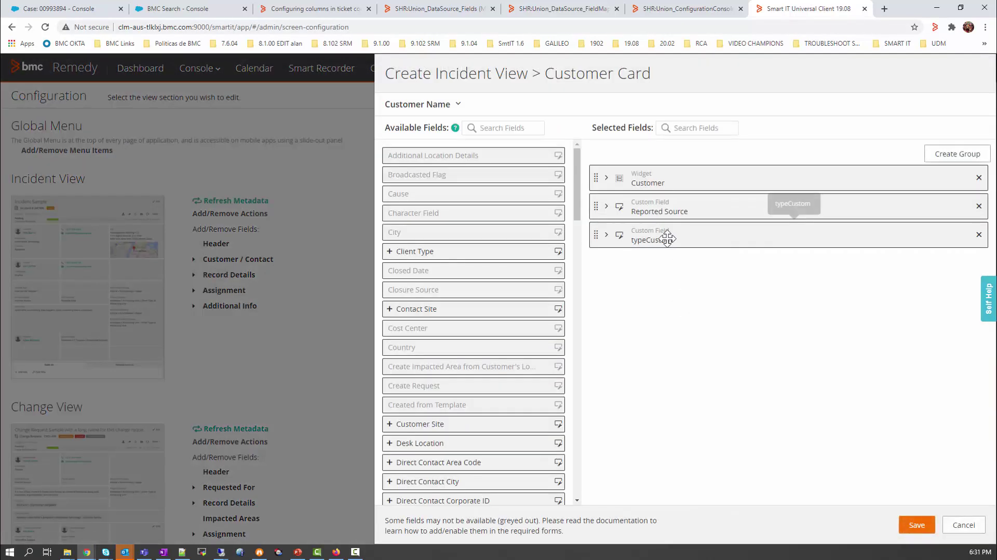